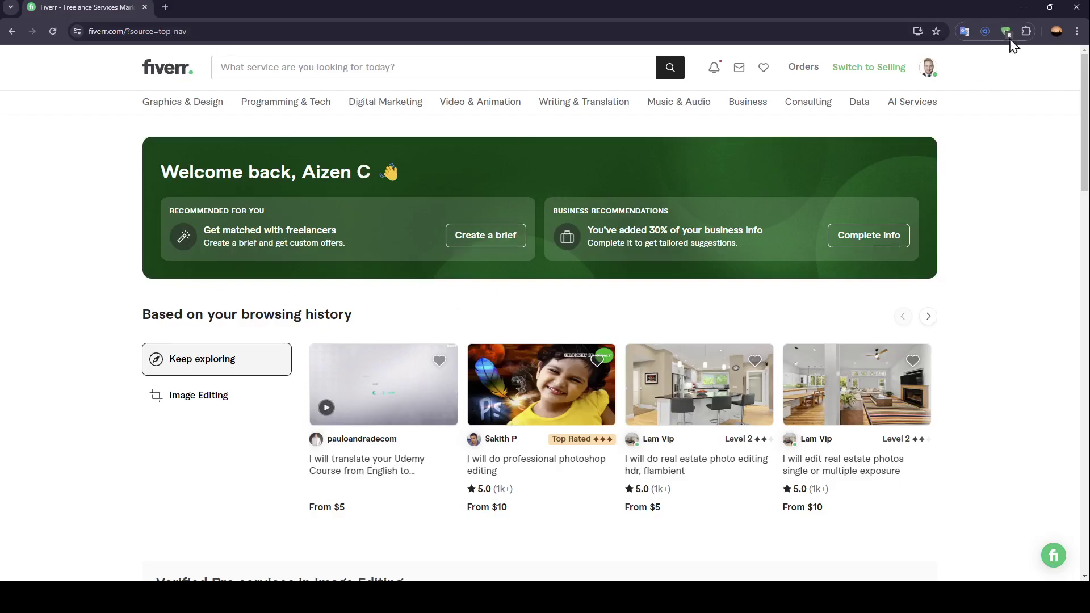
Search Google for 'web store' in a new tab to find the Chrome Web Store
click(1027, 32)
click(165, 7)
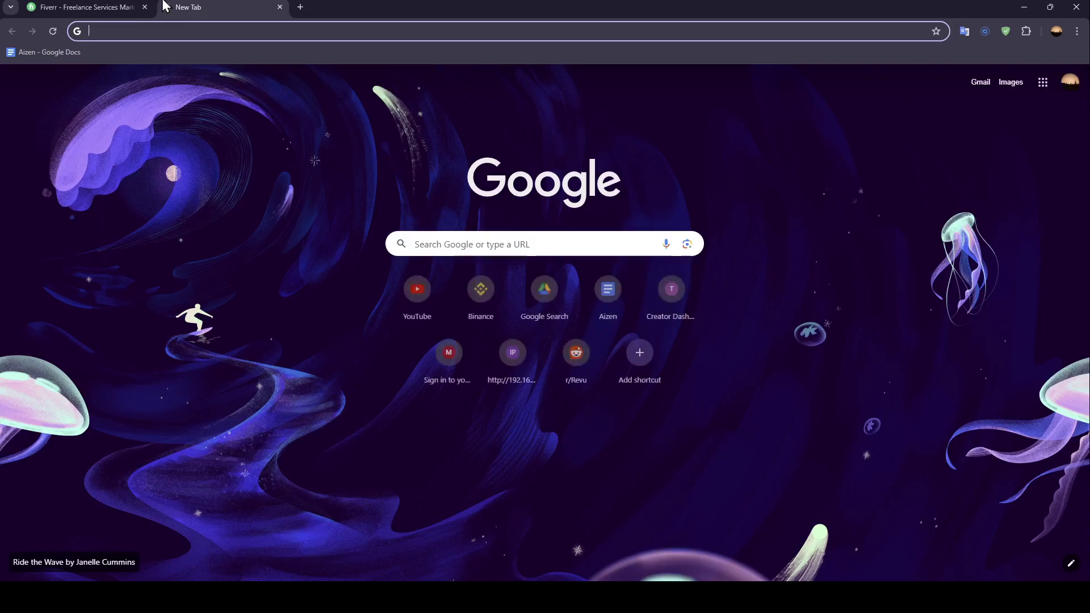
click(524, 245)
text(web )
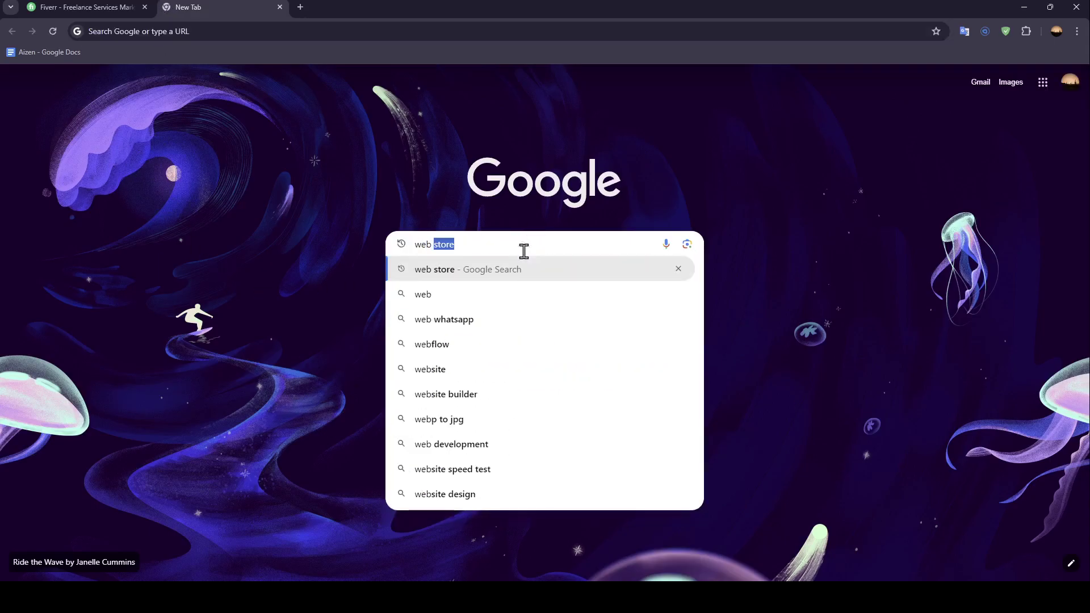
text(store)
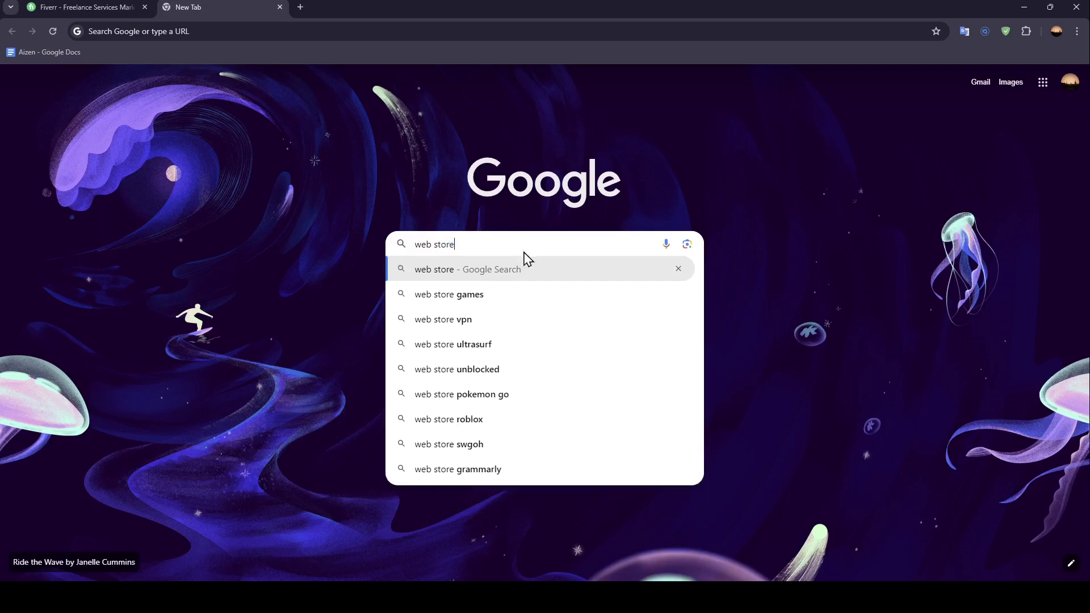
key(Return)
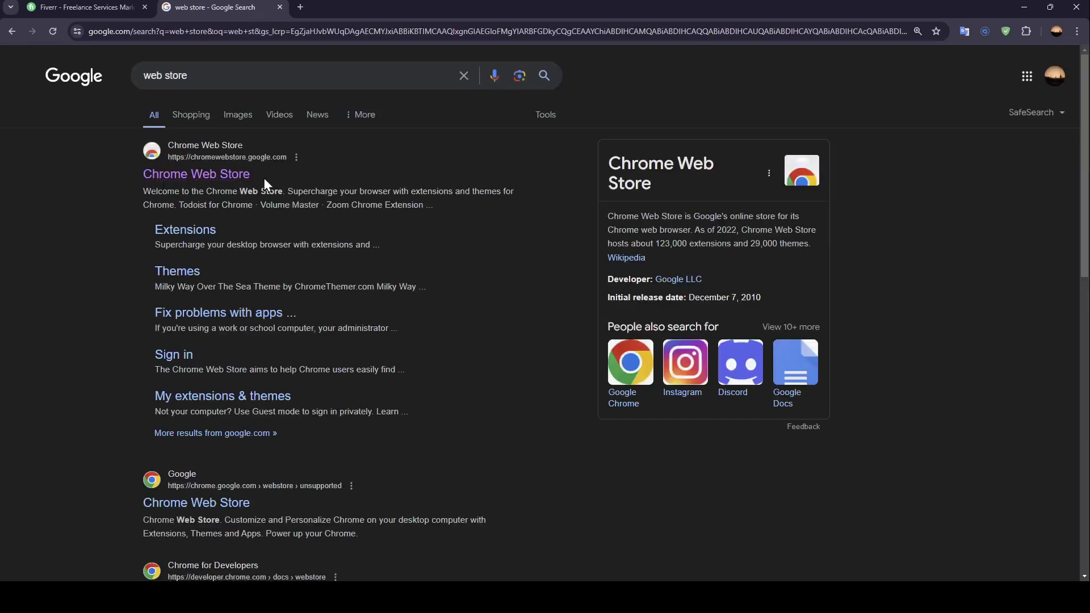
click(176, 177)
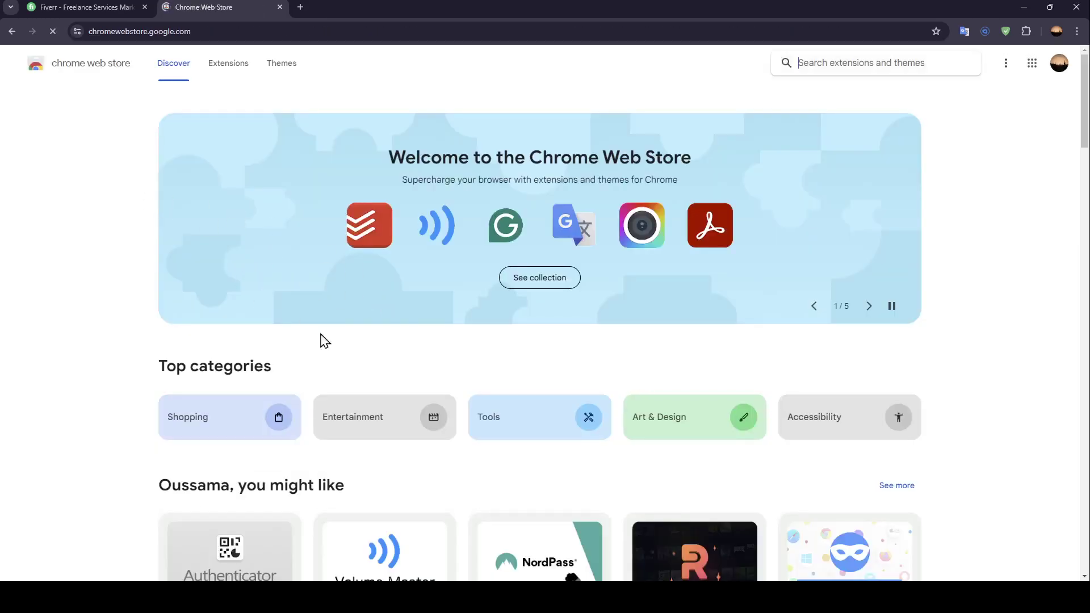
drag(90, 31, 151, 36)
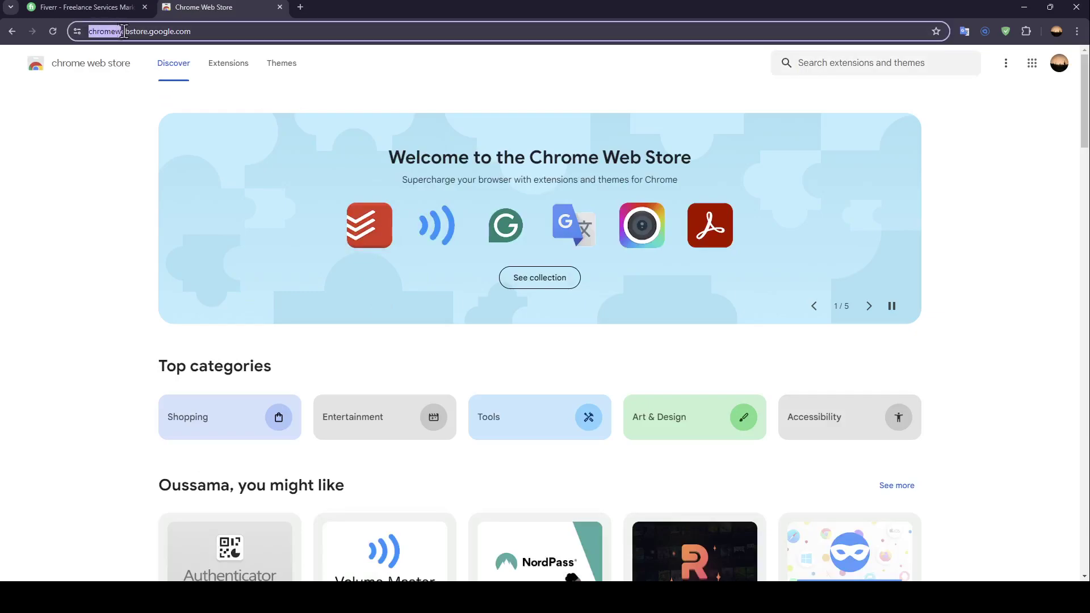
click(101, 177)
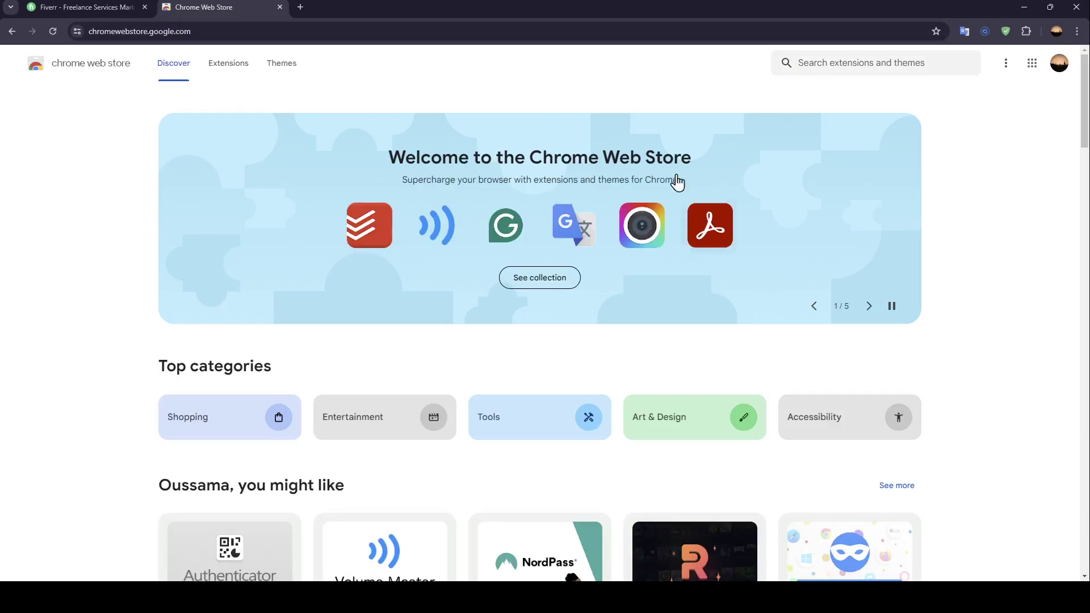
drag(1086, 110, 1084, 230)
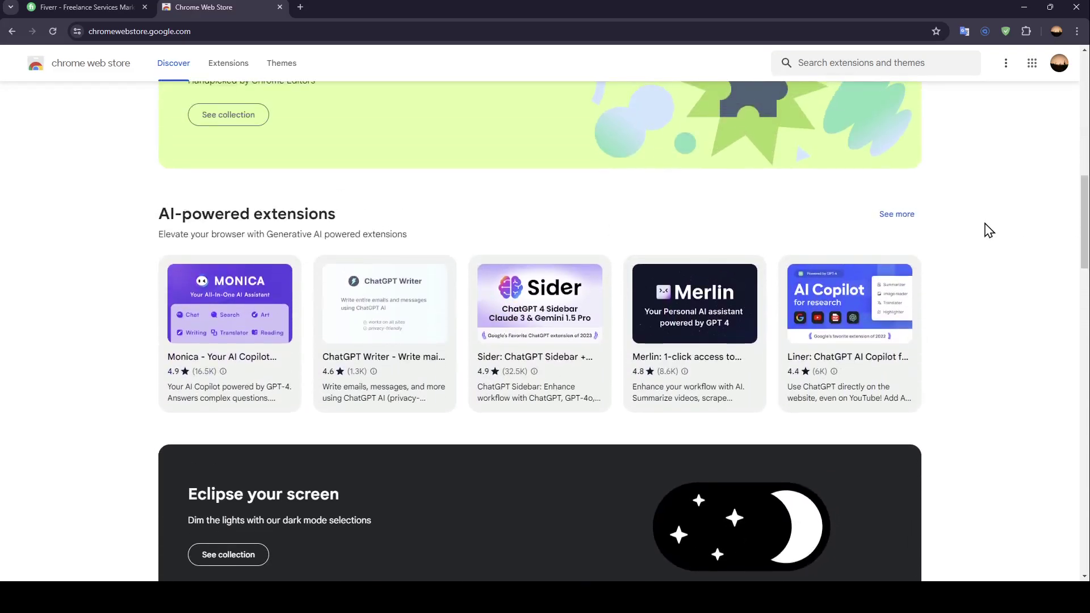
drag(1083, 216, 1084, 324)
key(Home)
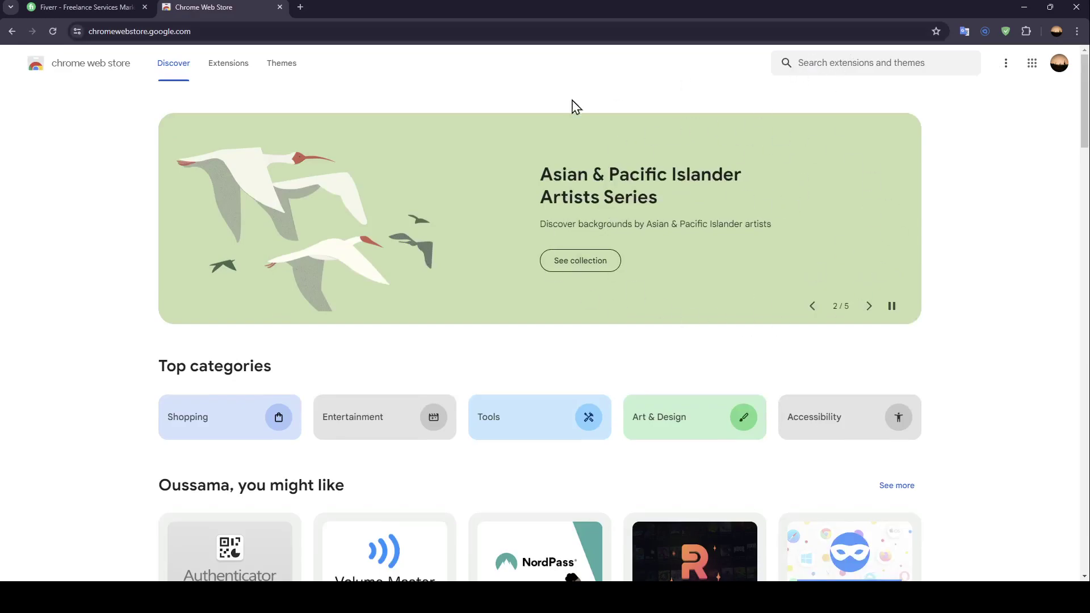
Search the store for 'fiverr quick', correcting a mistyped letter
click(841, 66)
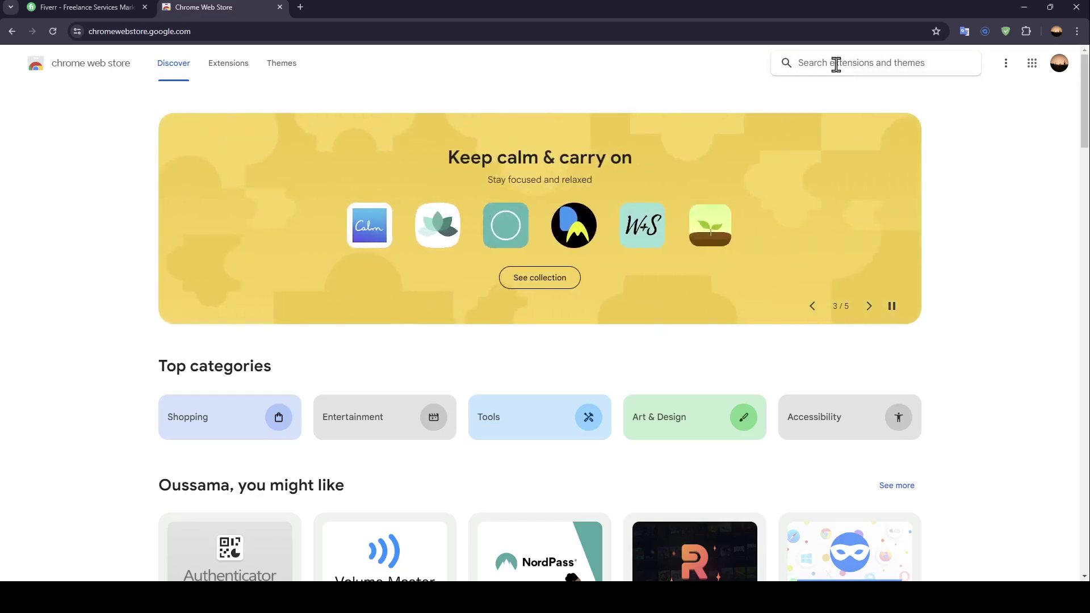
text(fiverr w)
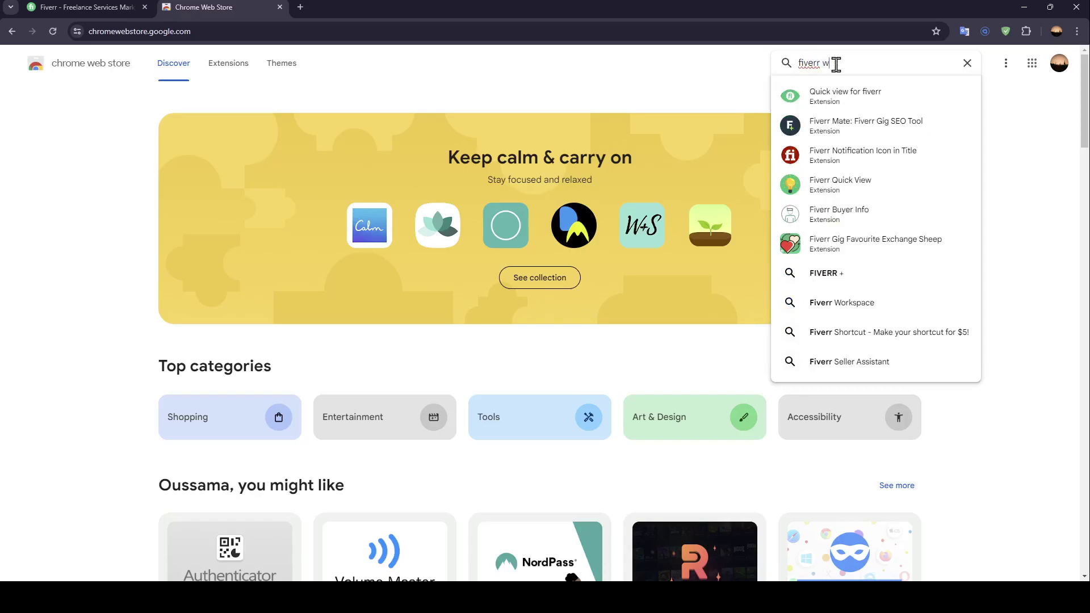
key(BackSpace)
text(quick)
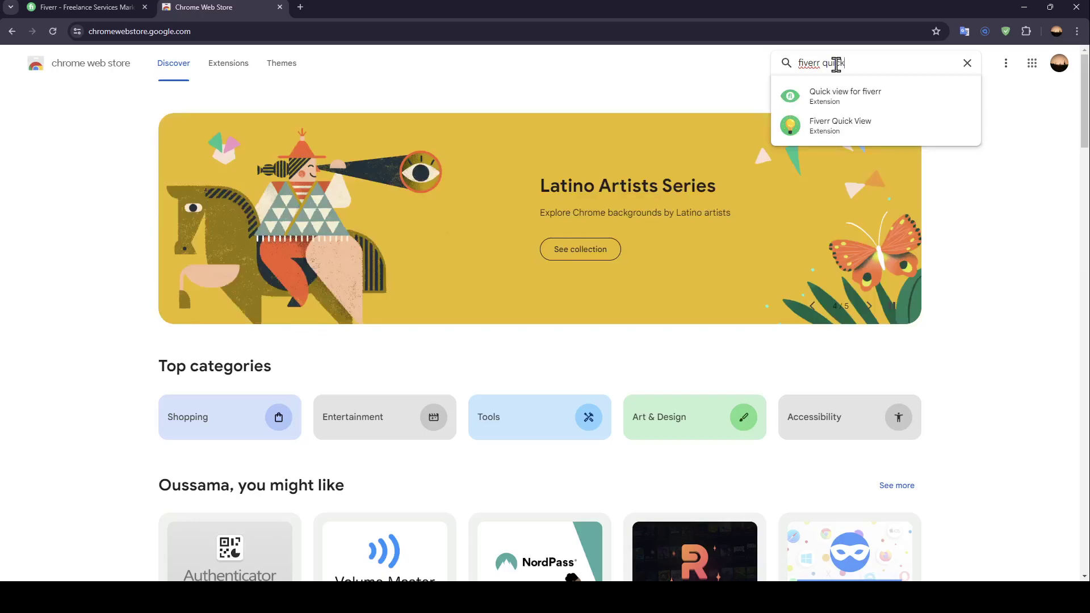
key(Return)
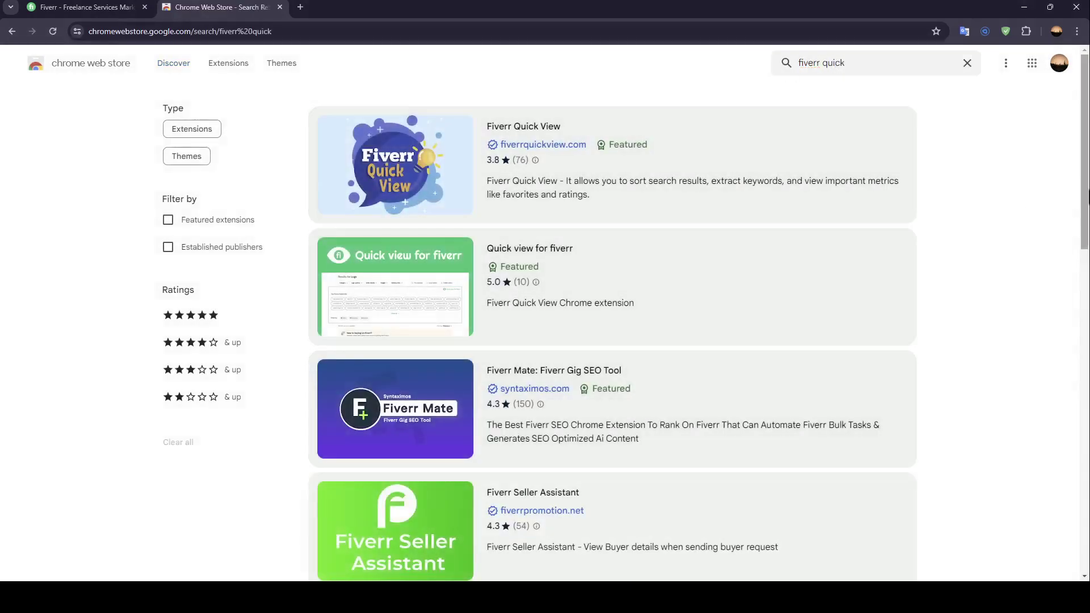
scroll(745, 256, down, 5)
scroll(745, 255, up, 5)
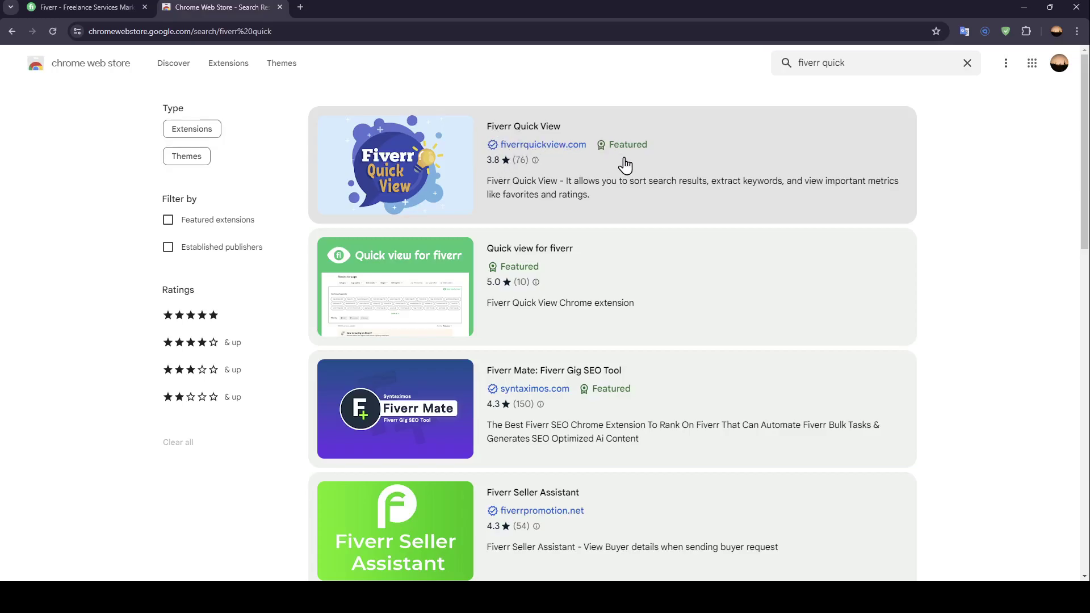
Open the Fiverr Quick View page and check its 3.8-star rating and 100,000 users
click(712, 188)
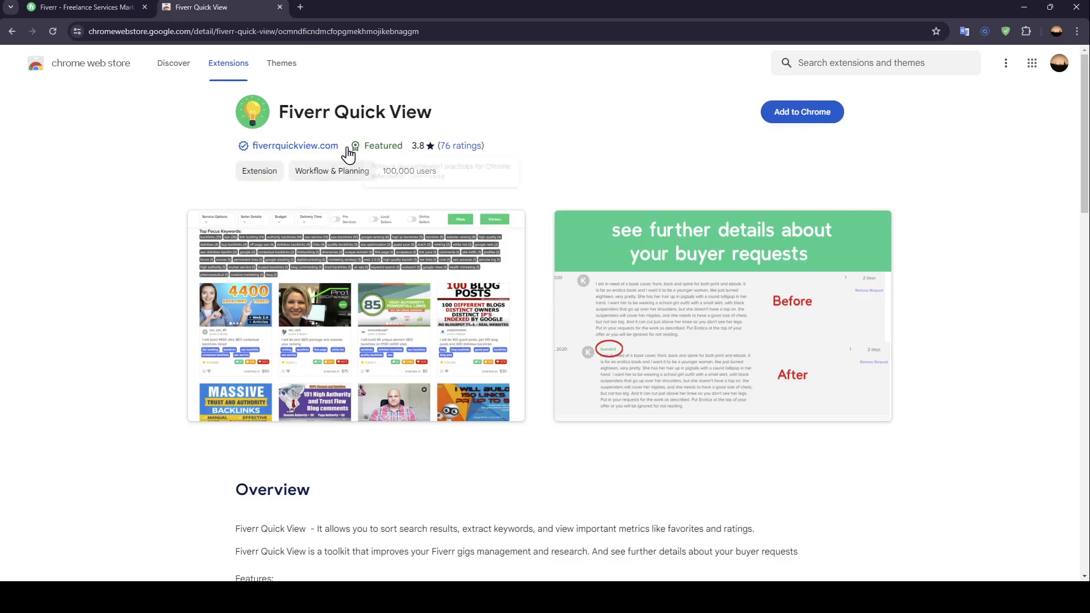
mouse_move(413, 146)
mouse_down()
mouse_move(443, 179)
mouse_move(429, 173)
mouse_up()
click(386, 173)
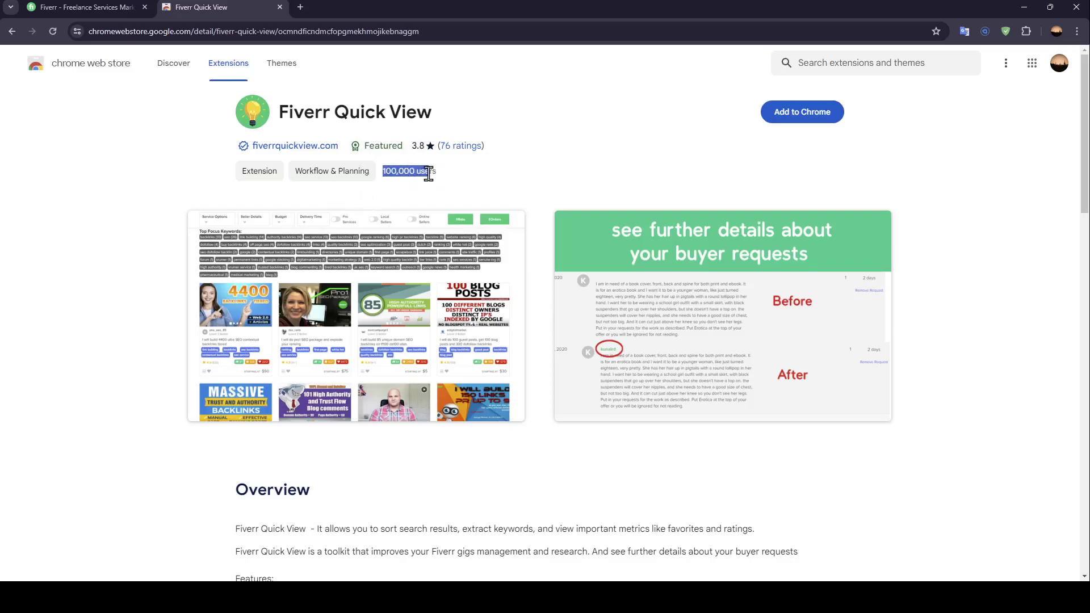
Scroll down to the extension's reviews and back to the top
middle_click(100, 217)
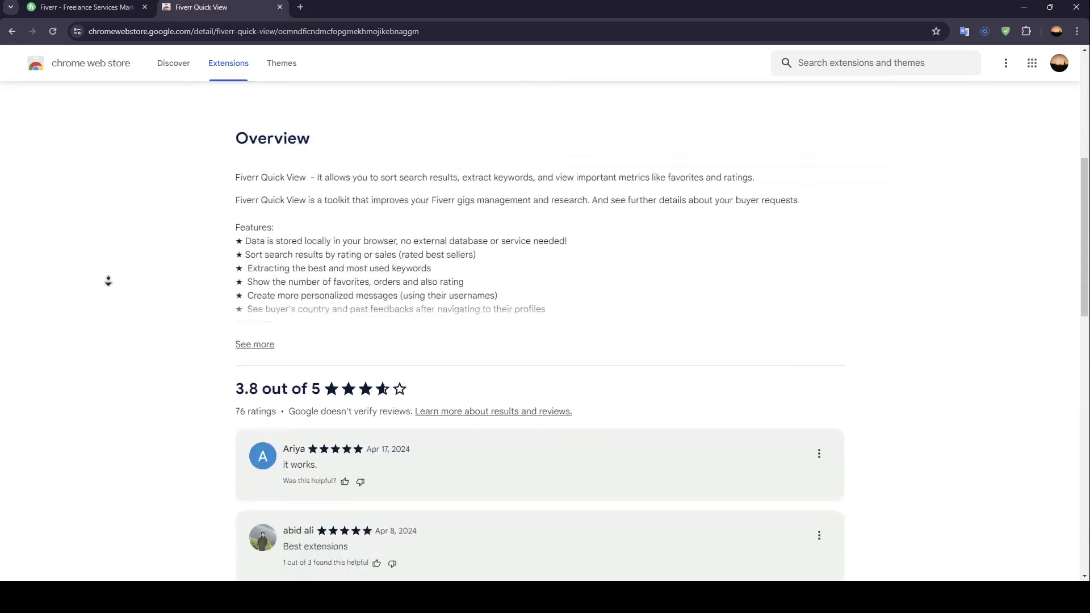
scroll(141, 164, up, 1)
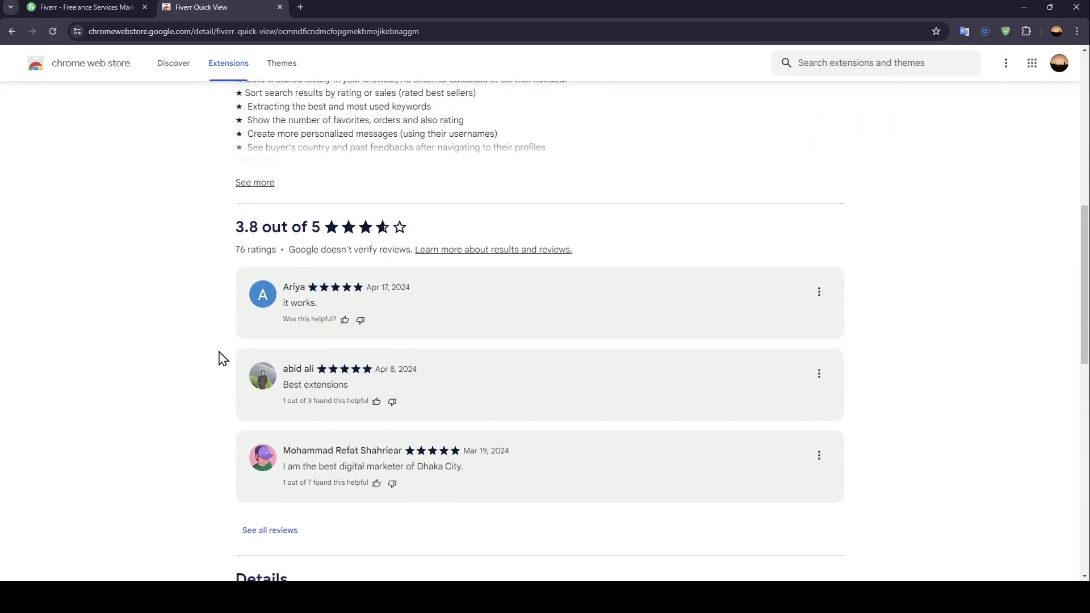
middle_click(177, 374)
click(330, 248)
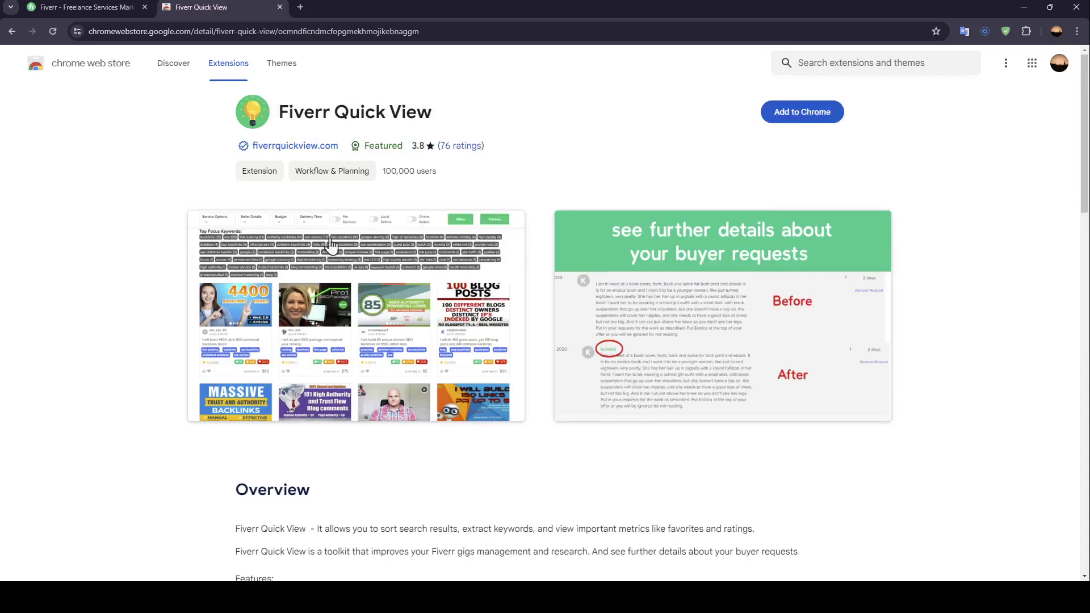
Add Fiverr Quick View to Chrome and submit an autofilled email on its survey
click(803, 111)
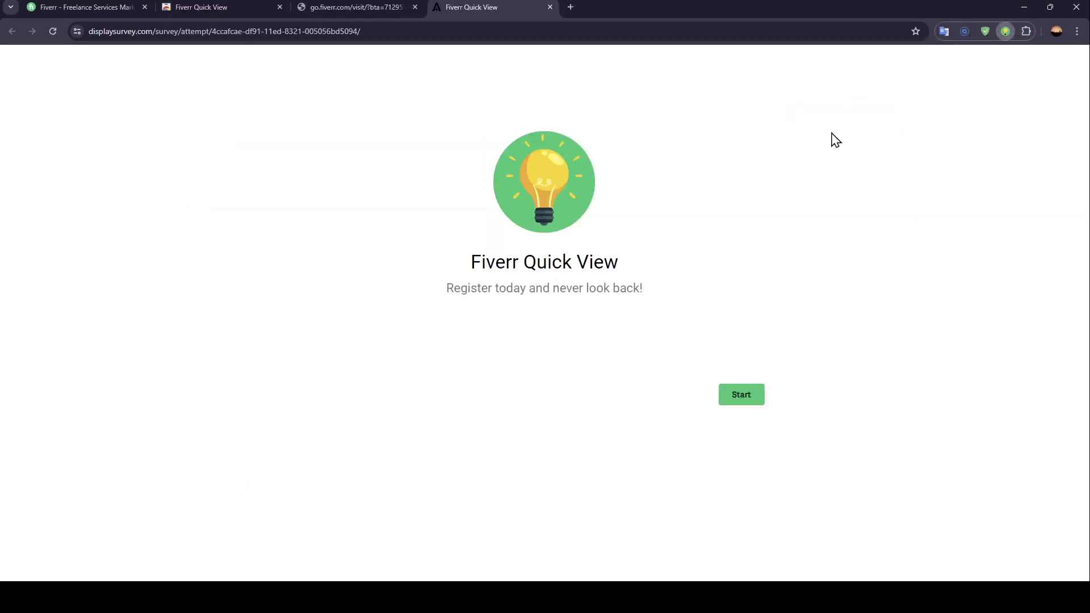
click(742, 394)
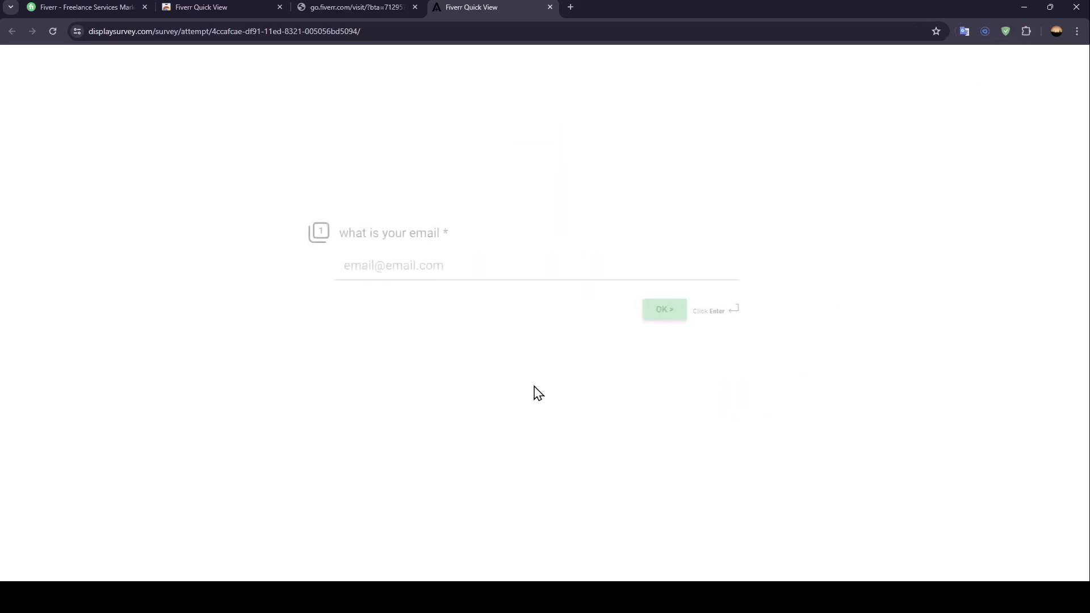
click(416, 265)
click(436, 303)
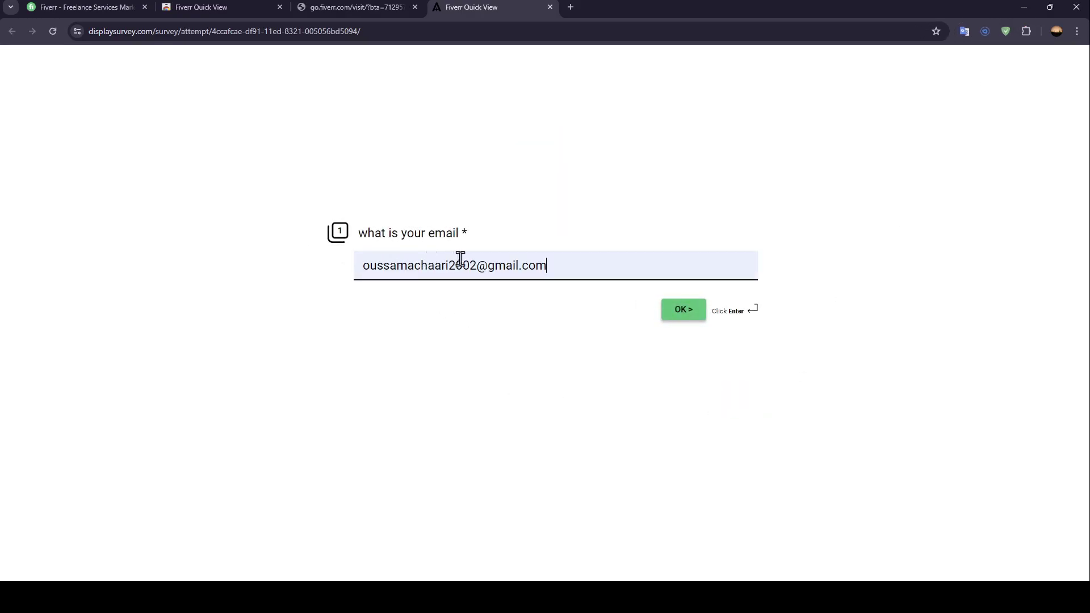
click(683, 309)
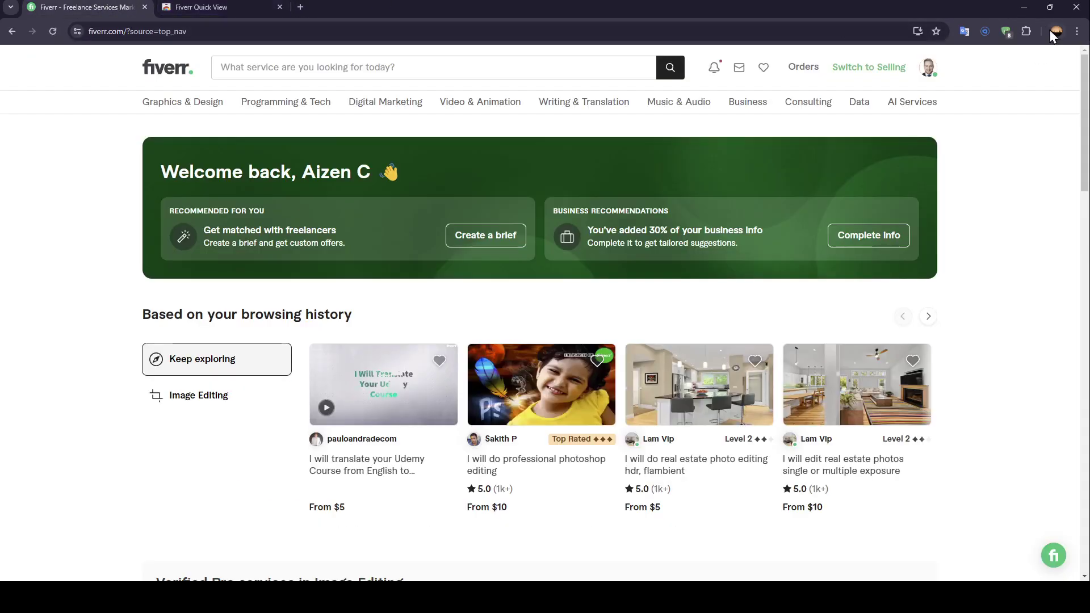
Pin Fiverr Quick View from the Extensions menu and try its green toolbar icon
click(1026, 31)
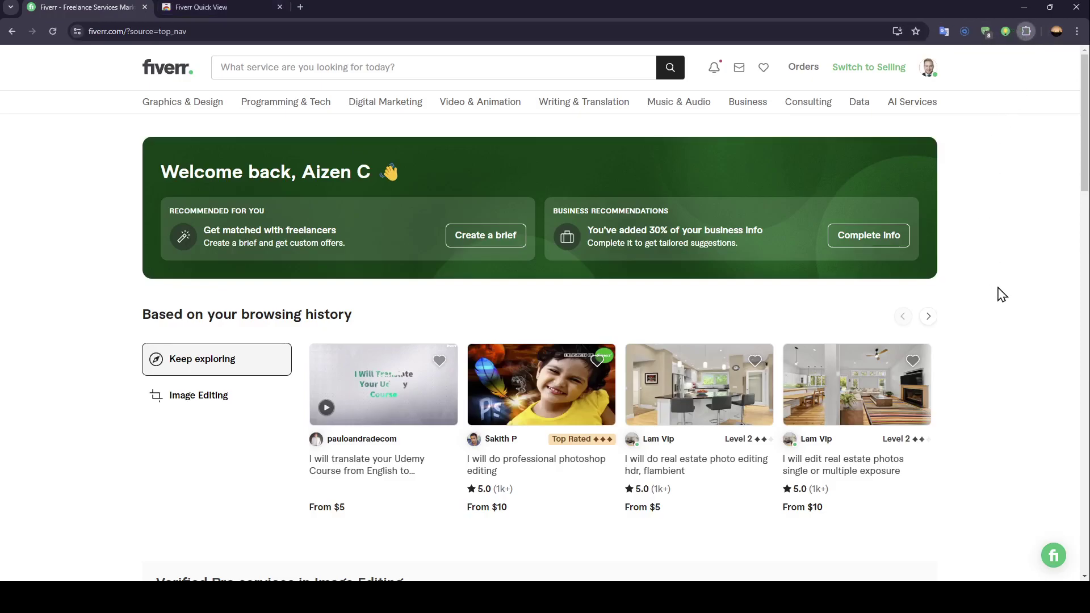
click(1006, 32)
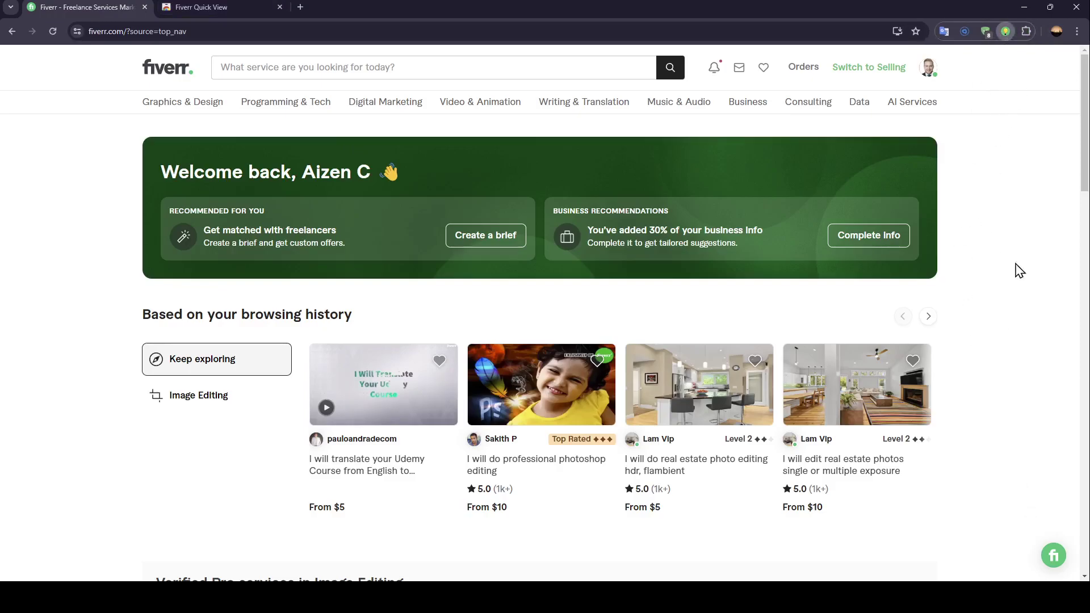